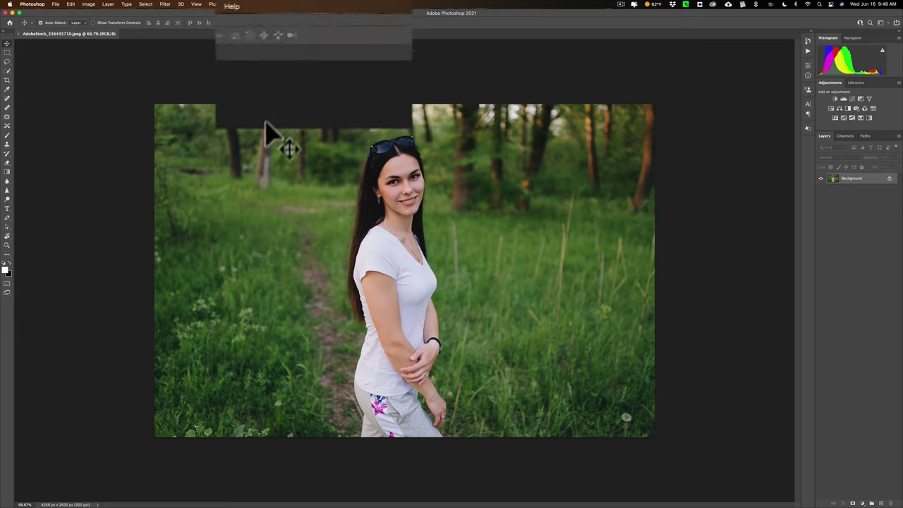
Open Help > Photoshop Help to the Discover Quick actions list and drag the panel left of the portrait.
{"action": "left_click", "coordinate": [210, 13]}
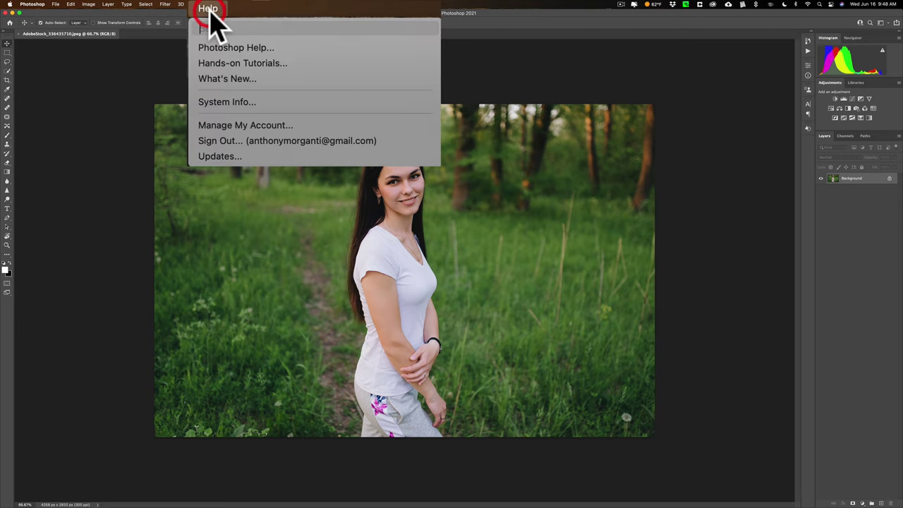
{"action": "left_click", "coordinate": [247, 33]}
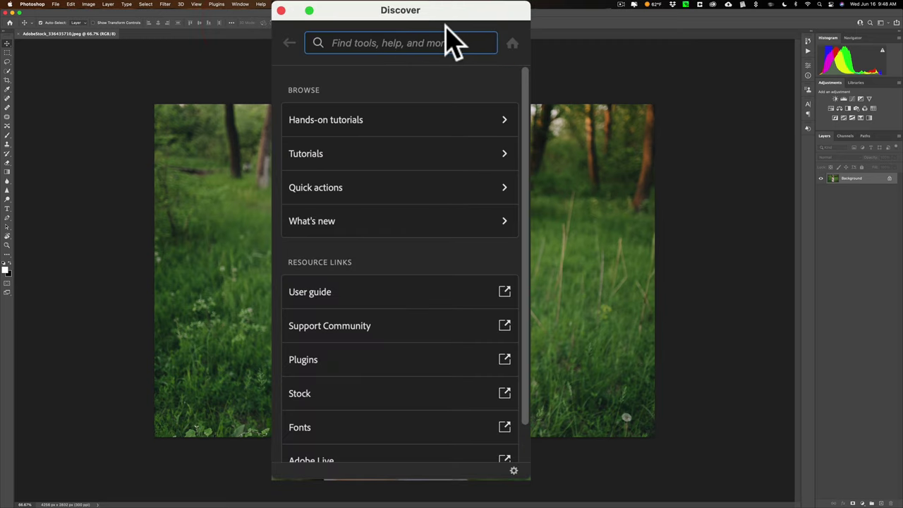
{"action": "left_click", "coordinate": [331, 189]}
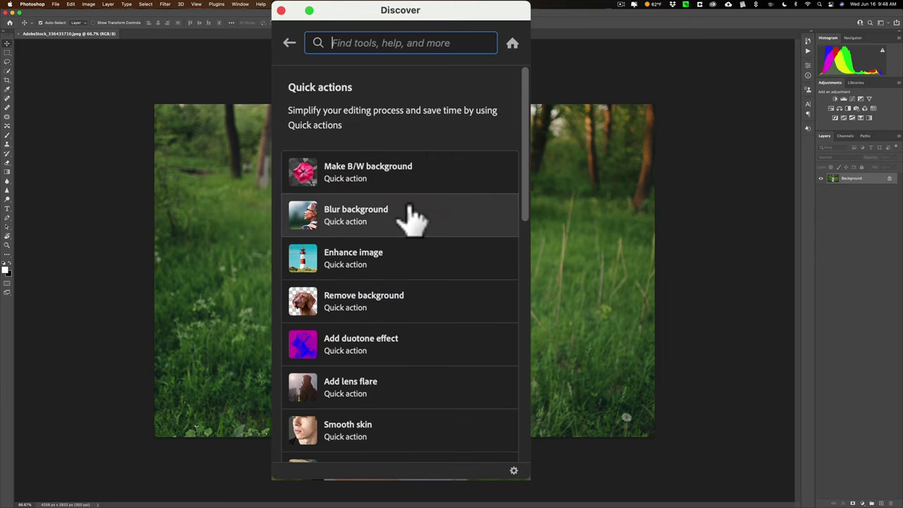
{"action": "scroll", "coordinate": [413, 217], "scroll_direction": "down", "scroll_amount": 2}
{"action": "scroll", "coordinate": [413, 218], "scroll_direction": "up", "scroll_amount": 2}
{"action": "left_click_drag", "start_coordinate": [451, 10], "coordinate": [113, 71]}
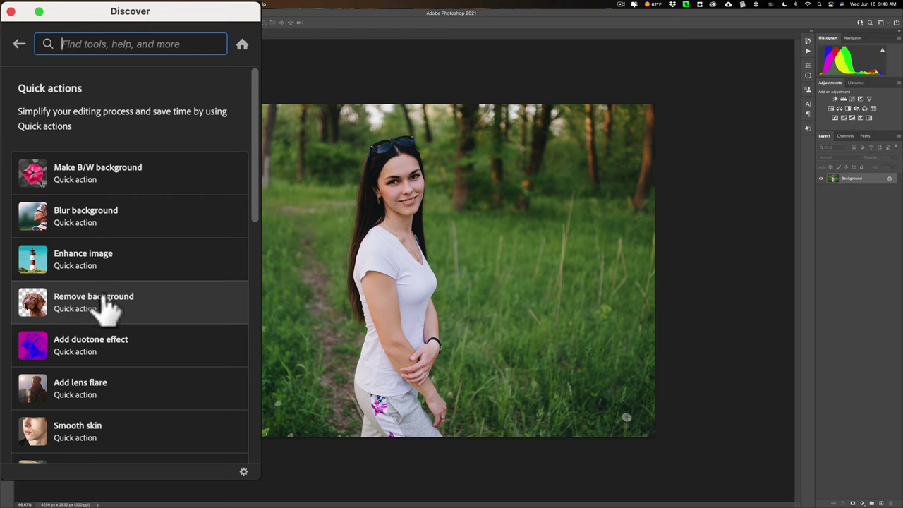
Apply the Remove background quick action, then revert it to restore the forest backdrop on Layer 0.
{"action": "left_click", "coordinate": [71, 208]}
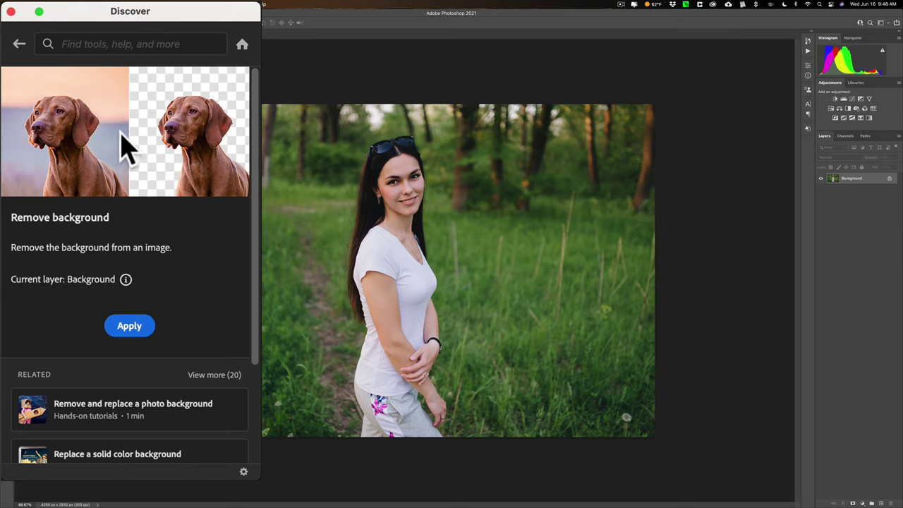
{"action": "scroll", "coordinate": [122, 148], "scroll_direction": "down", "scroll_amount": 4}
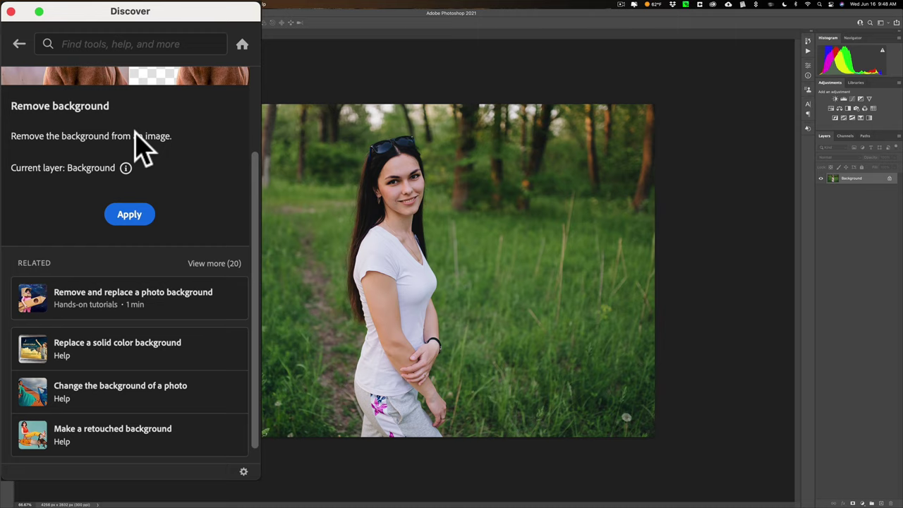
{"action": "left_click", "coordinate": [119, 216]}
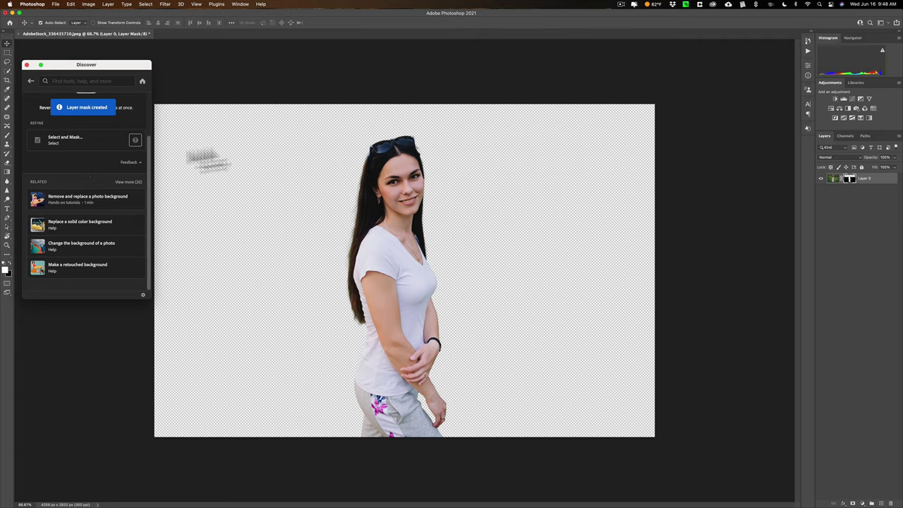
{"action": "scroll", "coordinate": [94, 142], "scroll_direction": "up", "scroll_amount": 2}
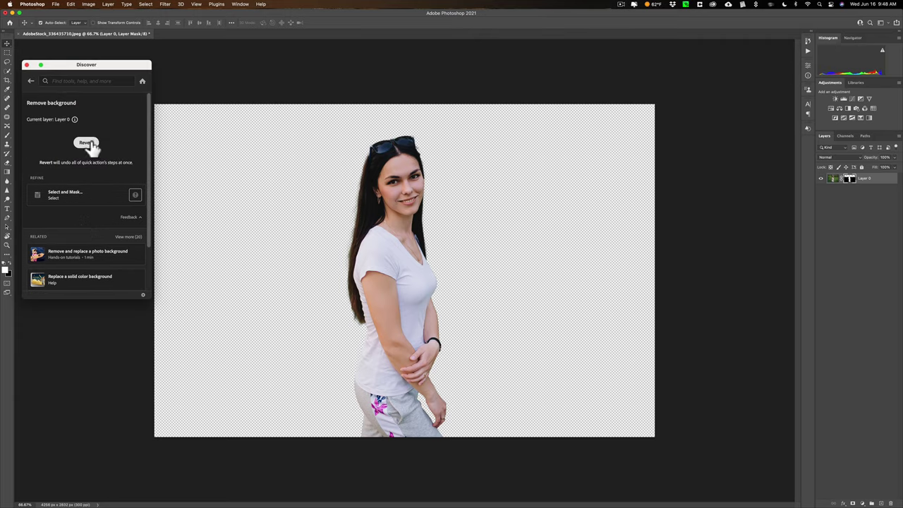
{"action": "left_click", "coordinate": [86, 143]}
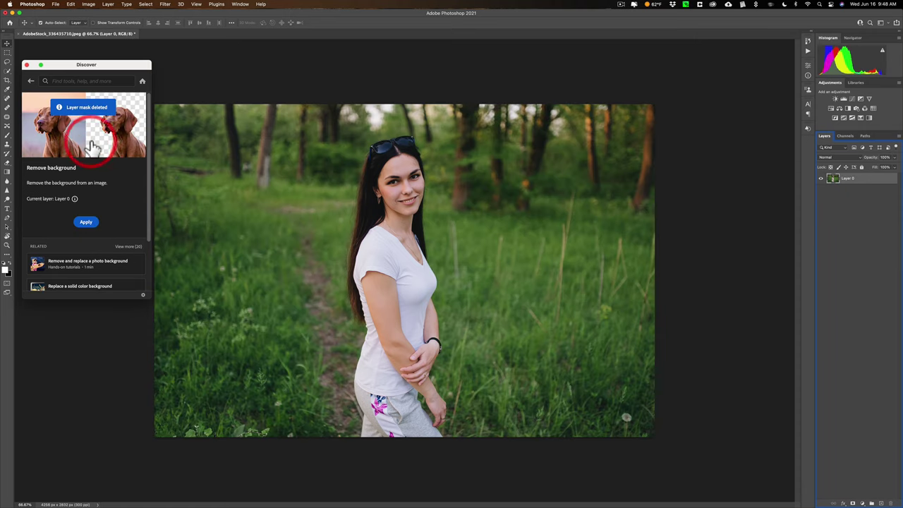
Apply the Blur background quick action to blur the forest behind the woman.
{"action": "left_click", "coordinate": [31, 82]}
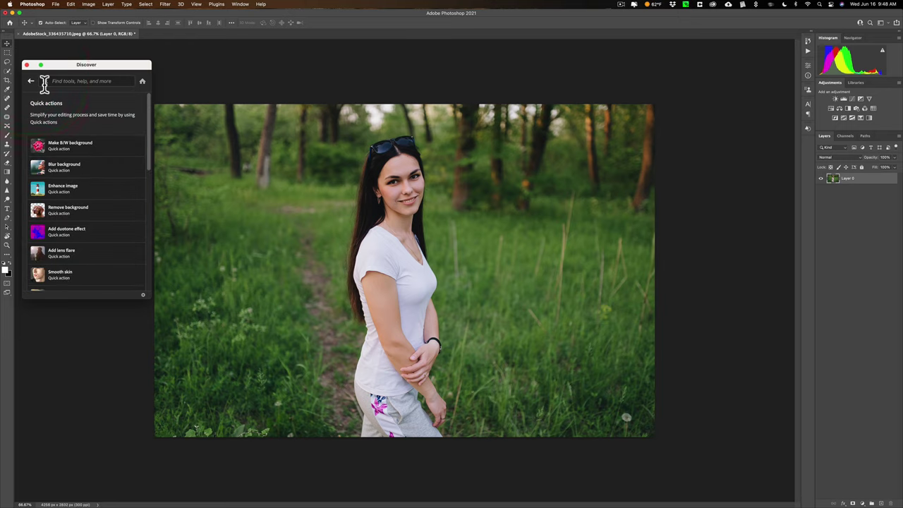
{"action": "left_click", "coordinate": [61, 168]}
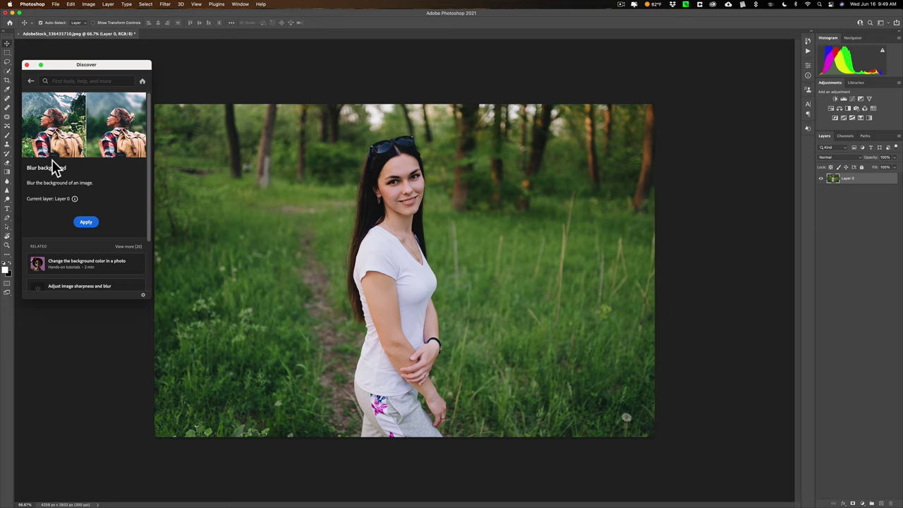
{"action": "left_click", "coordinate": [86, 224]}
{"action": "left_click", "coordinate": [86, 224]}
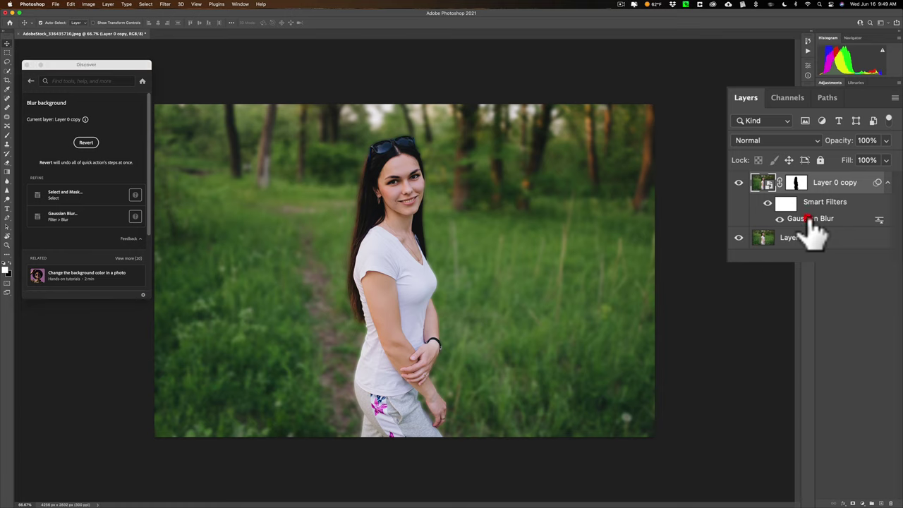
Try Gaussian Blur radii such as 3.7 pixels, cancel the change, and revert the background blur.
{"action": "double_click", "coordinate": [811, 220]}
{"action": "left_click_drag", "start_coordinate": [102, 222], "coordinate": [90, 222]}
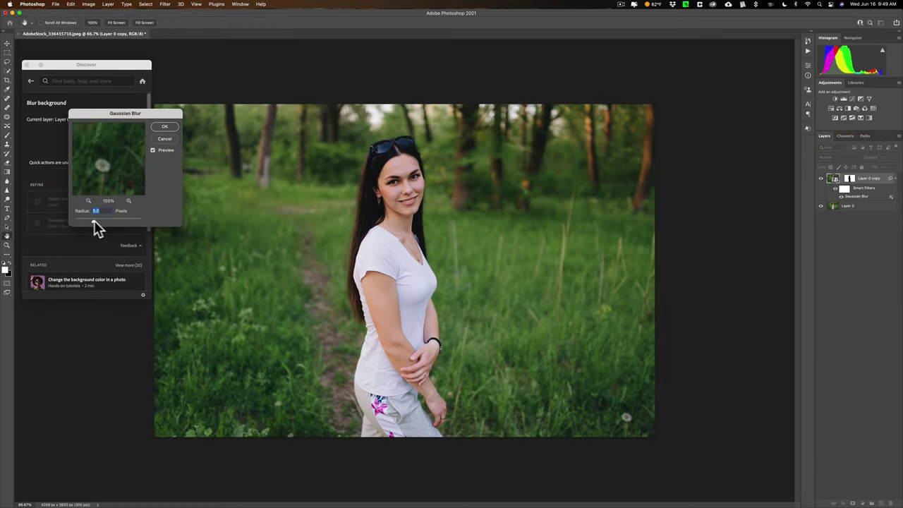
{"action": "left_click", "coordinate": [111, 226]}
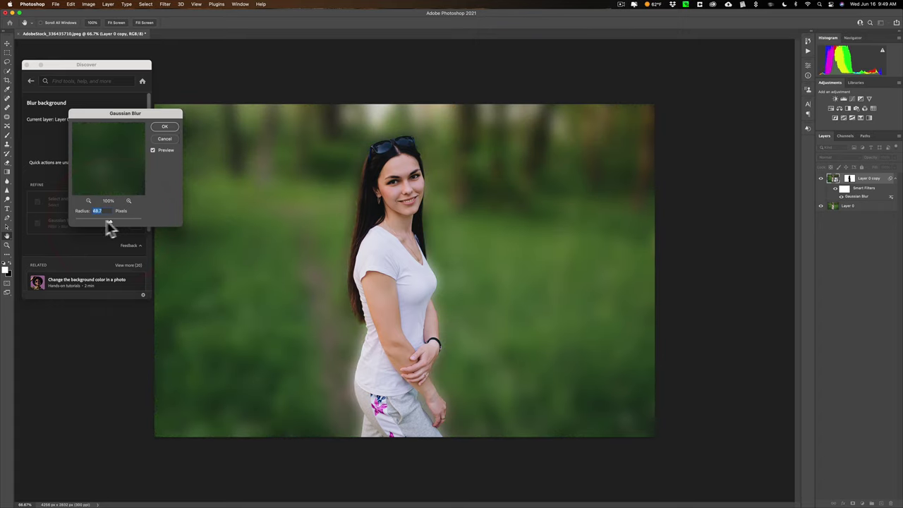
{"action": "left_click", "coordinate": [102, 226]}
{"action": "left_click", "coordinate": [162, 139]}
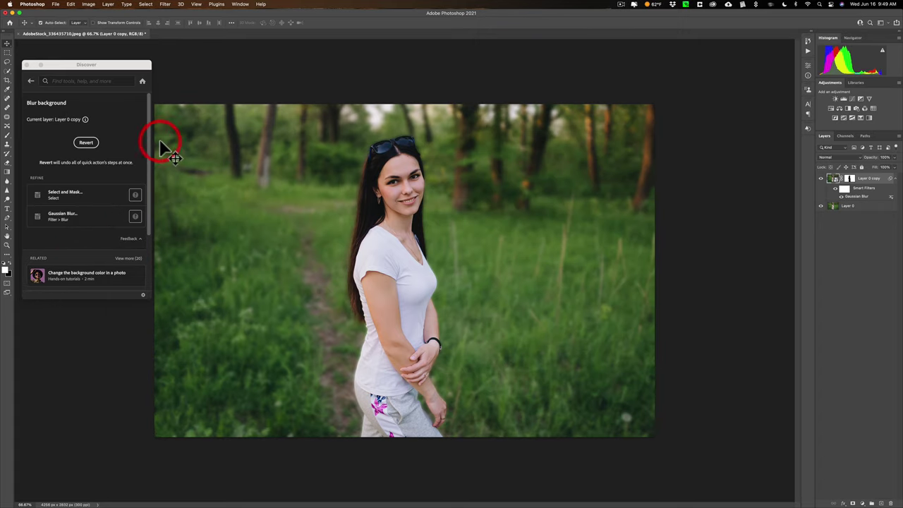
{"action": "left_click", "coordinate": [84, 146]}
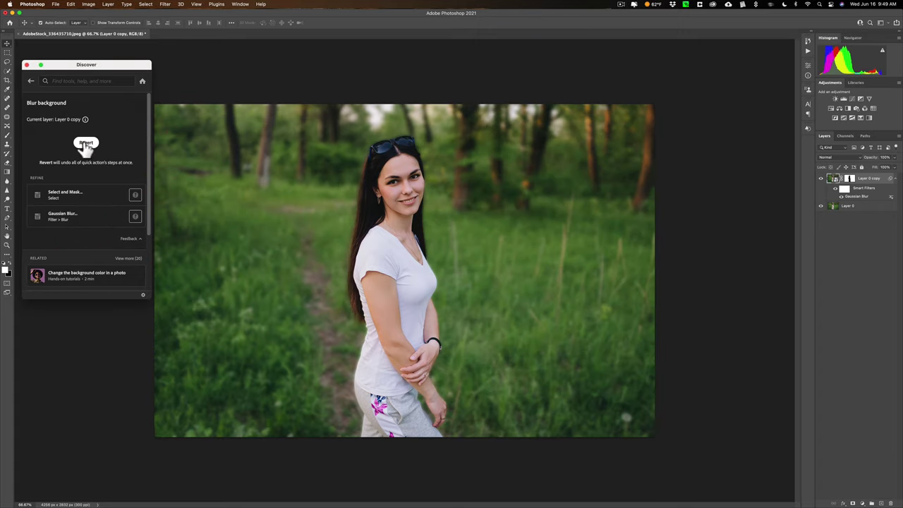
Apply the Add lens flare quick action, adding a Lens Flare smart filter glowing among the upper-left trees.
{"action": "left_click", "coordinate": [30, 81]}
{"action": "scroll", "coordinate": [75, 184], "scroll_direction": "down", "scroll_amount": 1}
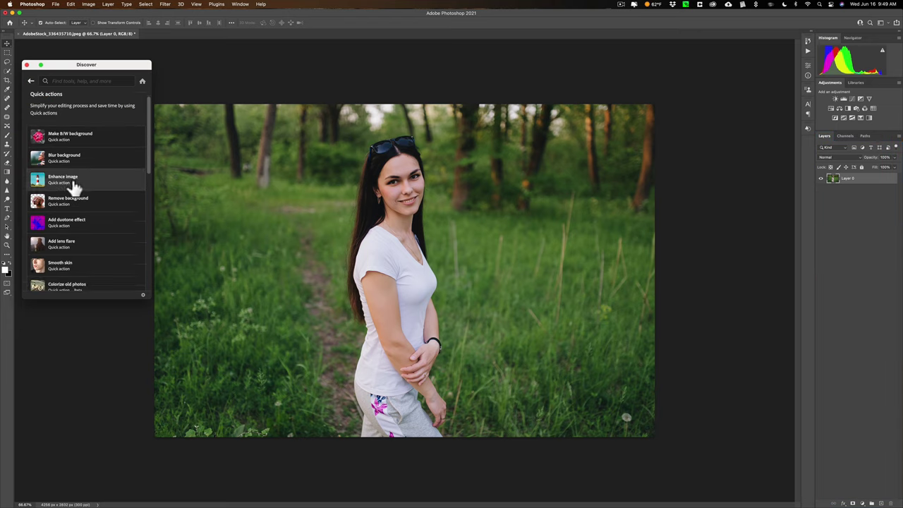
{"action": "scroll", "coordinate": [79, 185], "scroll_direction": "down", "scroll_amount": 5}
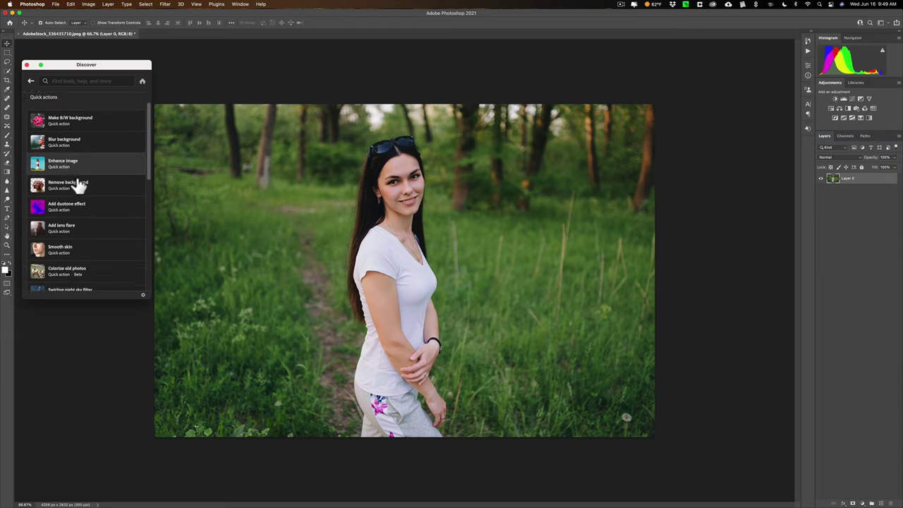
{"action": "left_click", "coordinate": [58, 197]}
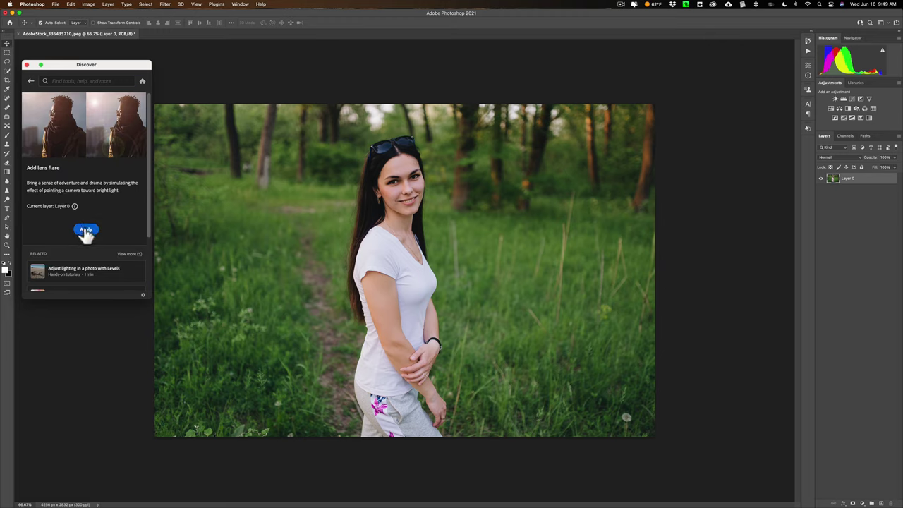
{"action": "left_click", "coordinate": [86, 230]}
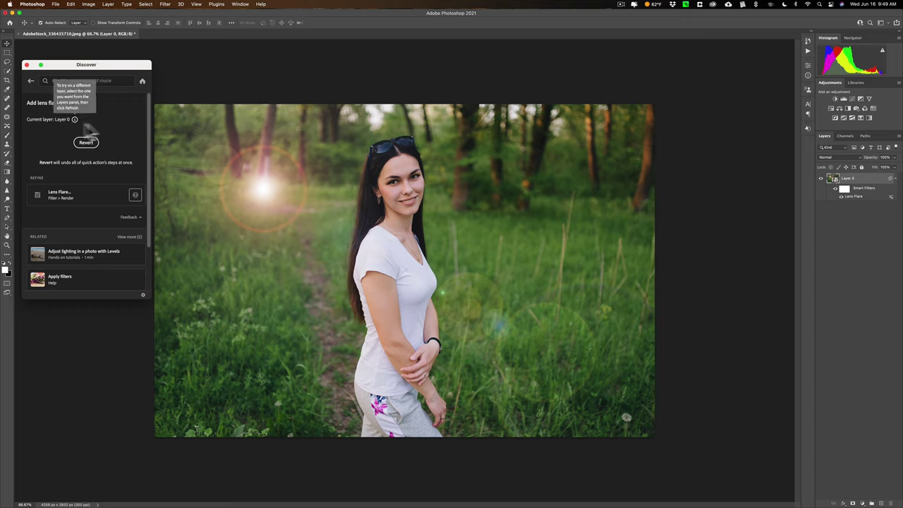
{"action": "scroll", "coordinate": [96, 253], "scroll_direction": "down", "scroll_amount": 1}
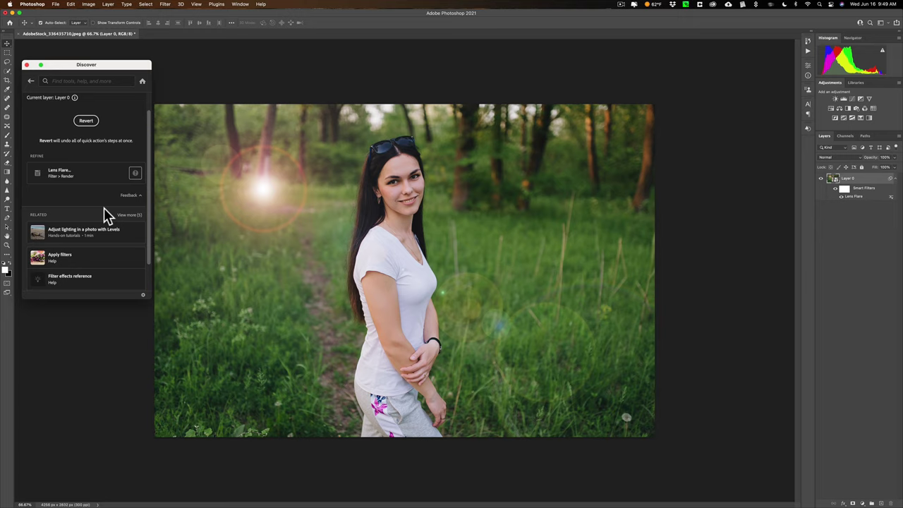
{"action": "scroll", "coordinate": [104, 211], "scroll_direction": "down", "scroll_amount": 2}
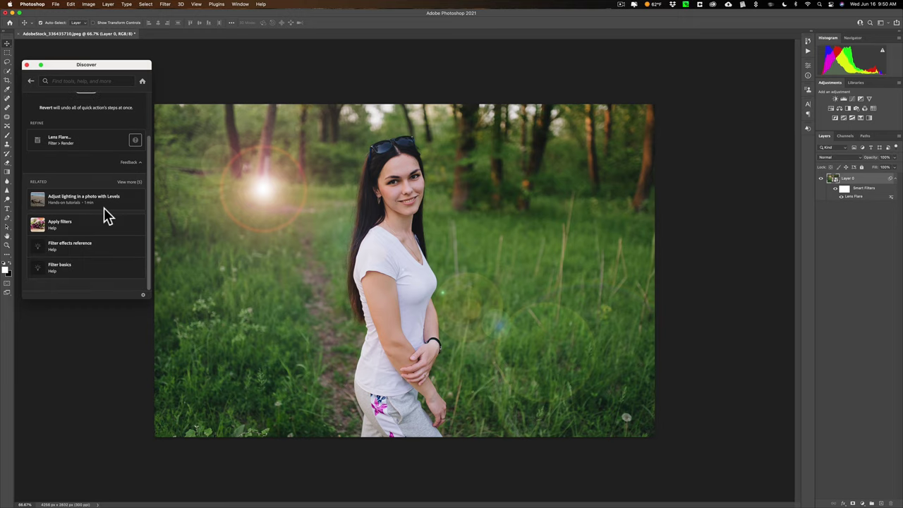
{"action": "scroll", "coordinate": [83, 187], "scroll_direction": "up", "scroll_amount": 3}
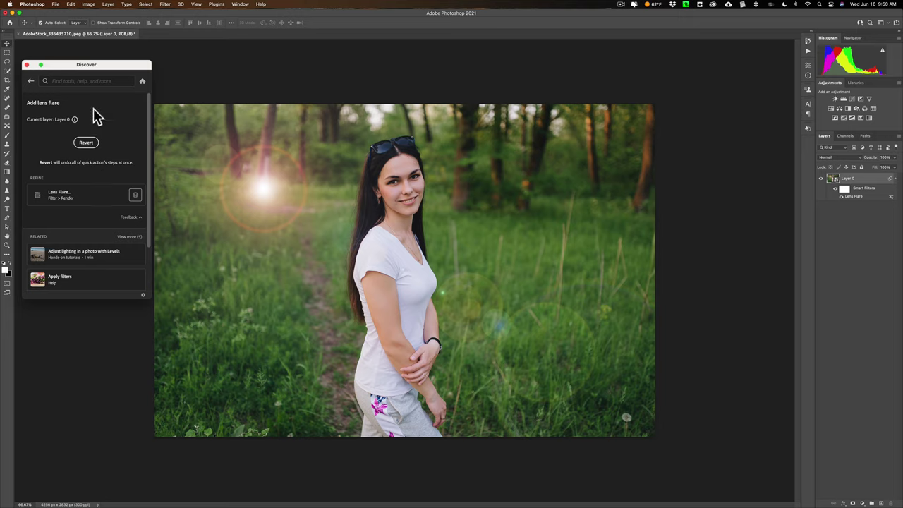
Apply the Add a vignette quick action, darkening the portrait's edges with a Camera Raw Filter.
{"action": "left_click", "coordinate": [30, 82]}
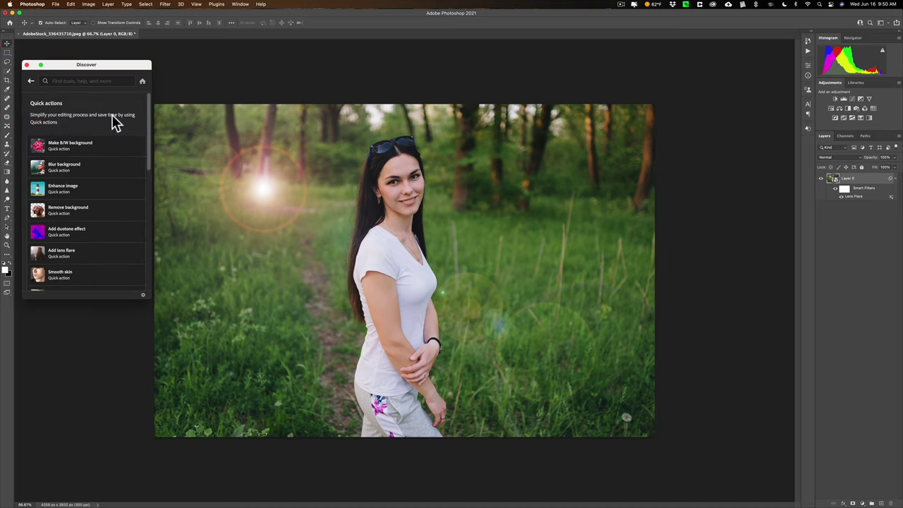
{"action": "scroll", "coordinate": [93, 173], "scroll_direction": "down", "scroll_amount": 1}
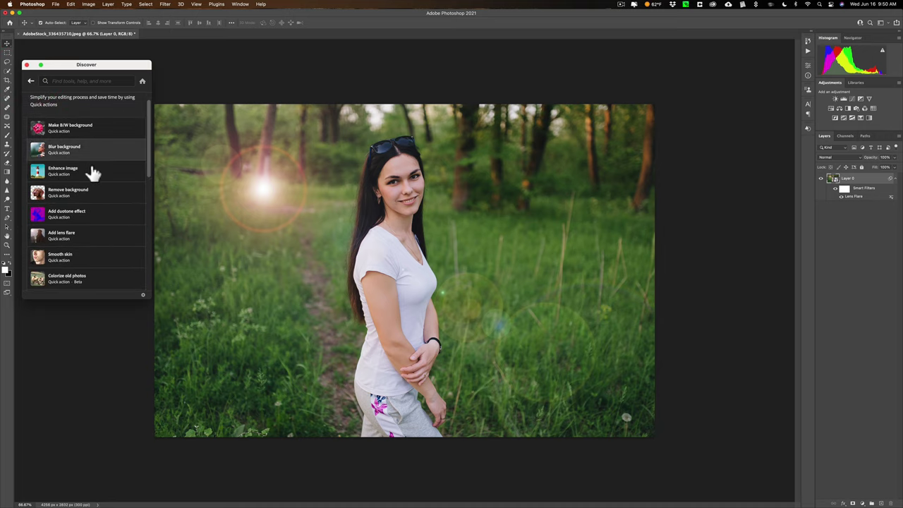
{"action": "scroll", "coordinate": [93, 173], "scroll_direction": "down", "scroll_amount": 1}
{"action": "scroll", "coordinate": [93, 173], "scroll_direction": "down", "scroll_amount": 6}
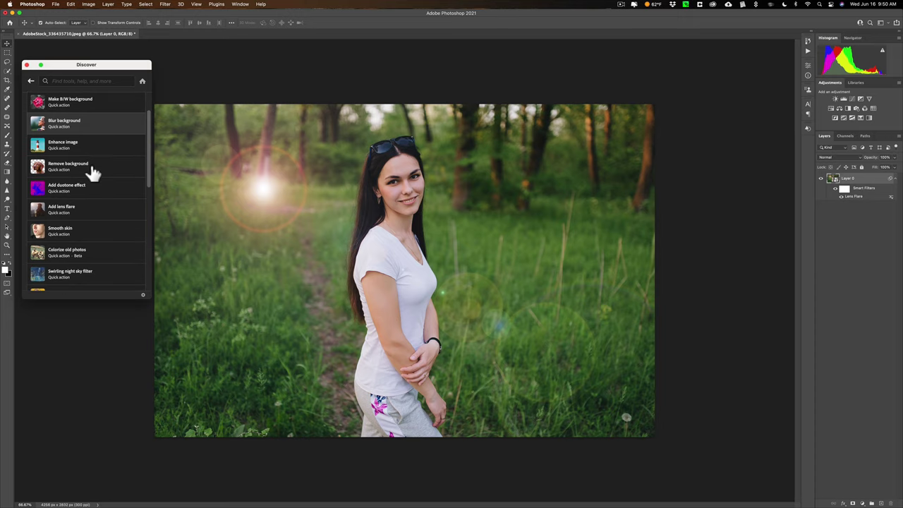
{"action": "scroll", "coordinate": [94, 173], "scroll_direction": "down", "scroll_amount": 5}
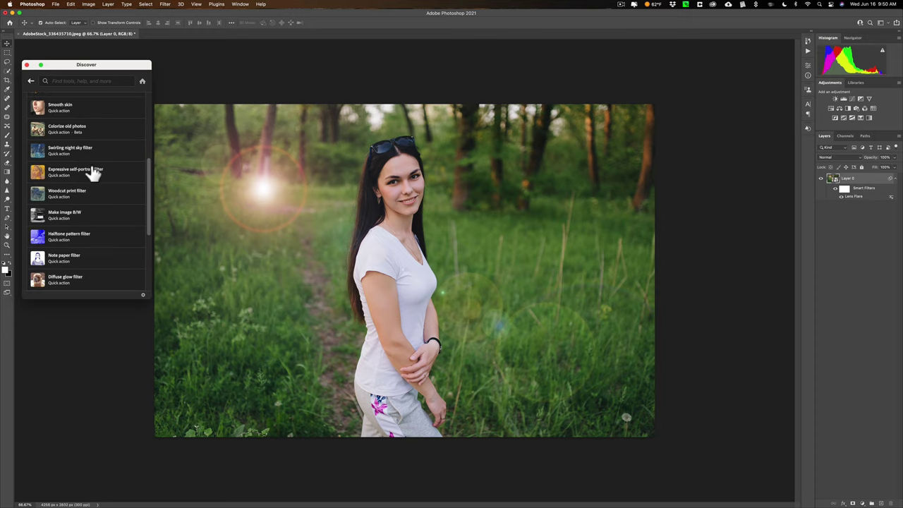
{"action": "scroll", "coordinate": [93, 173], "scroll_direction": "down", "scroll_amount": 4}
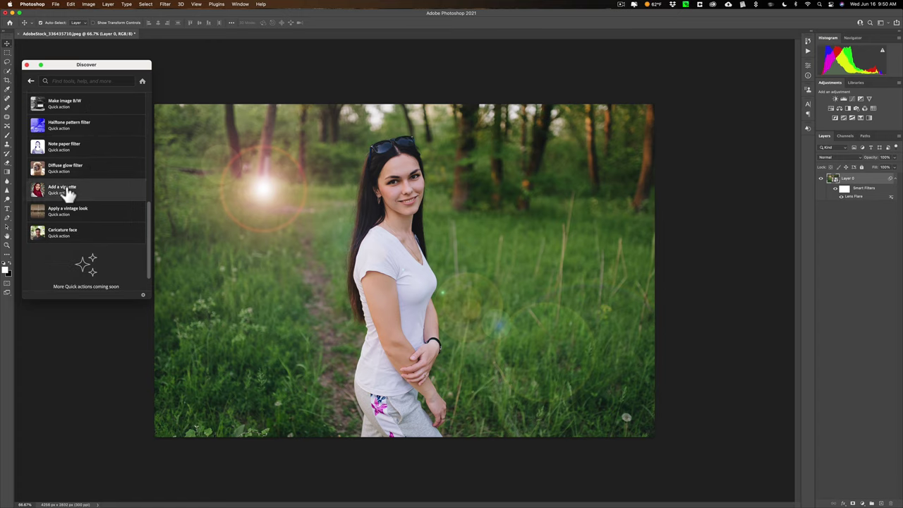
{"action": "left_click", "coordinate": [68, 189]}
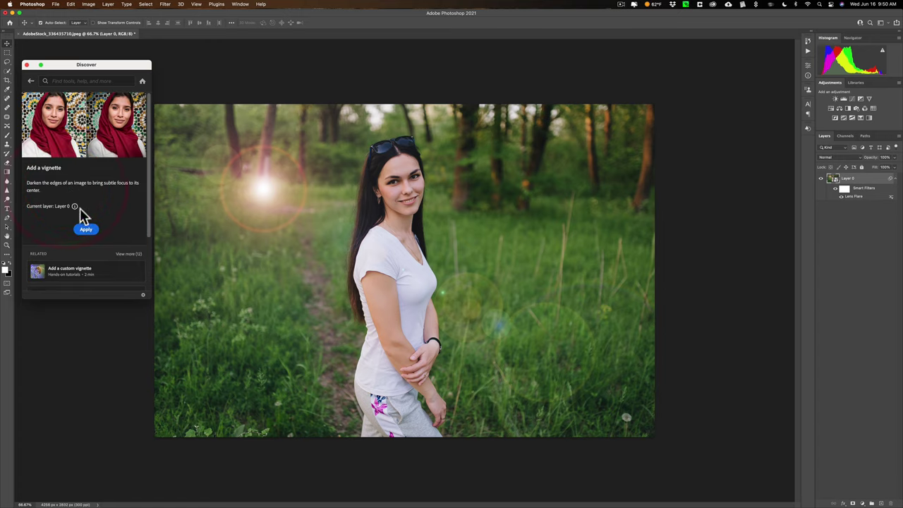
{"action": "left_click", "coordinate": [85, 232]}
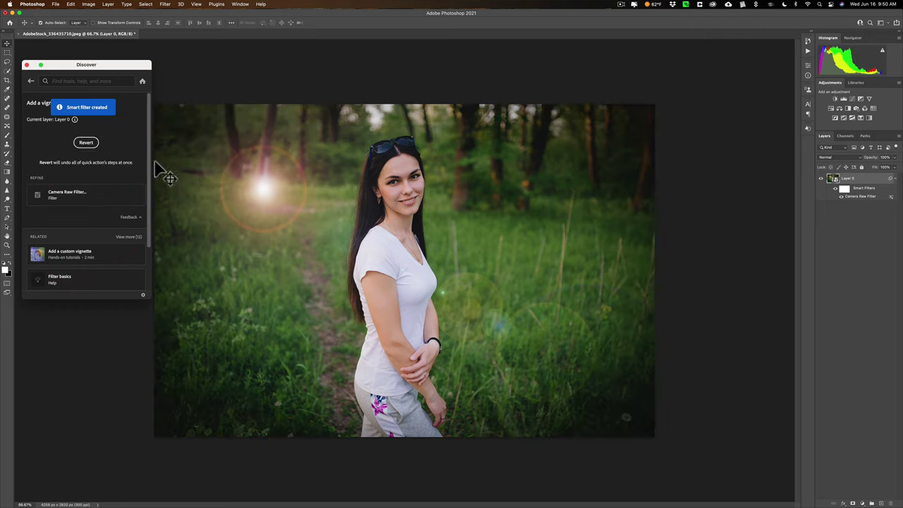
{"action": "left_click", "coordinate": [31, 81]}
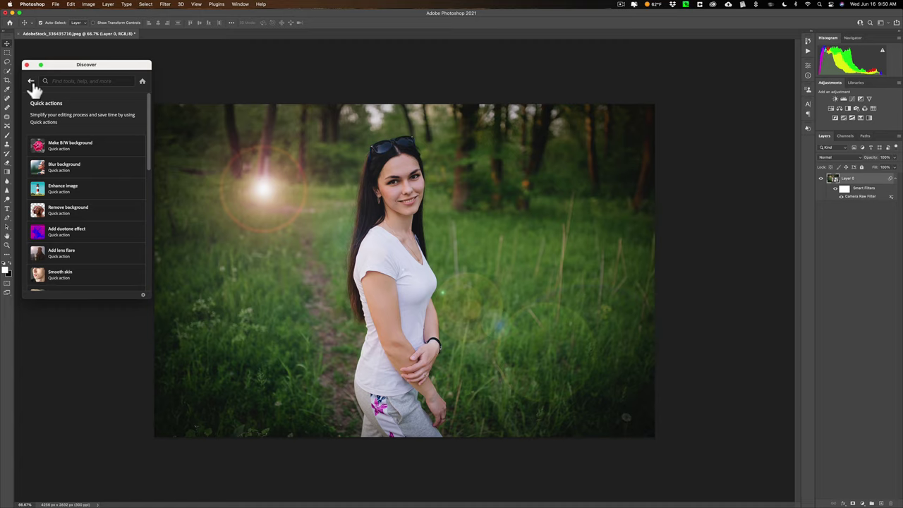
Apply the Make B/W background quick action, which duplicates the layer as Layer 0 copy.
{"action": "left_click", "coordinate": [74, 154]}
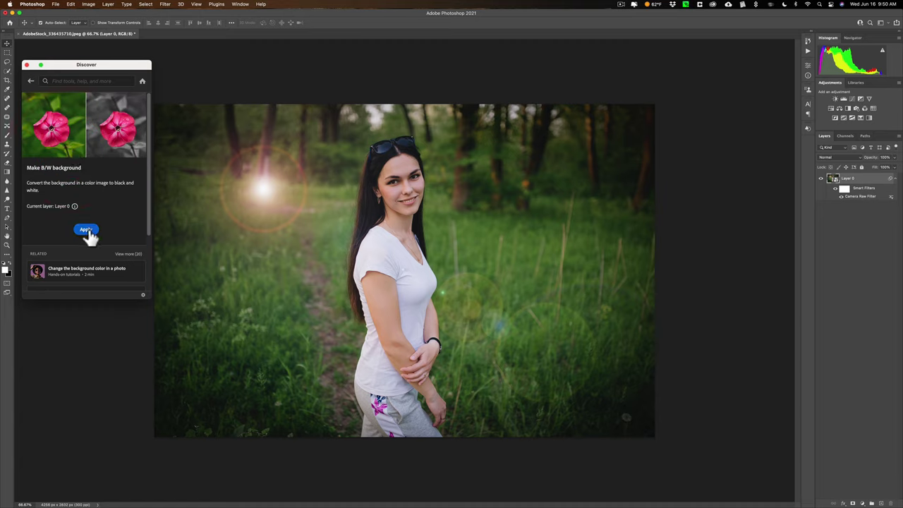
{"action": "scroll", "coordinate": [86, 237], "scroll_direction": "down", "scroll_amount": 3}
{"action": "left_click", "coordinate": [86, 155]}
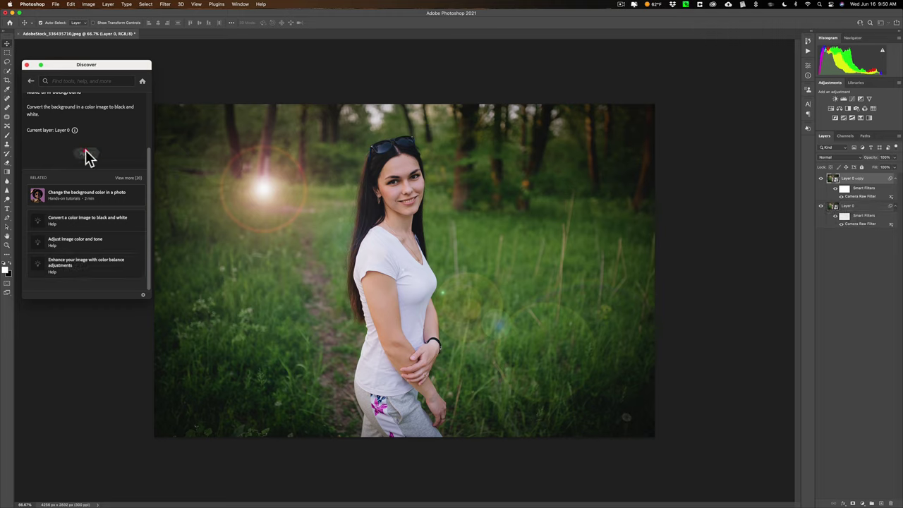